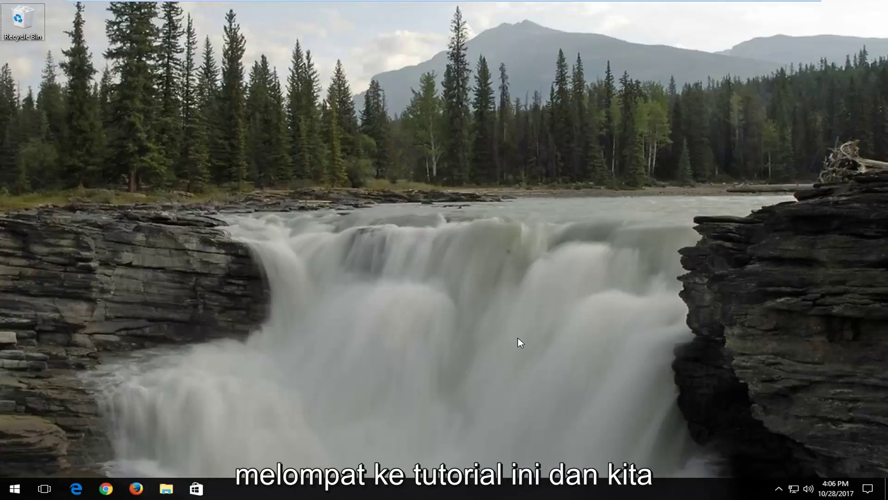
- Search the Start menu for 'control panel' and open the Control Panel result
click(6, 493)
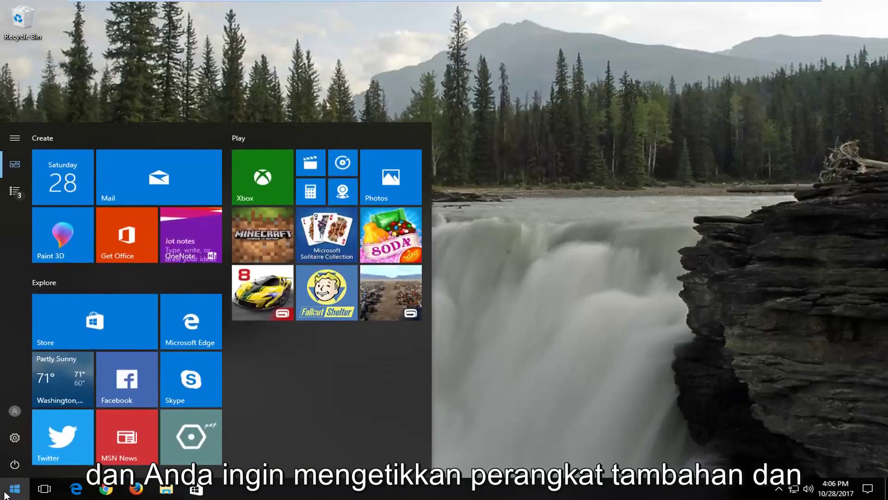
text(add device)
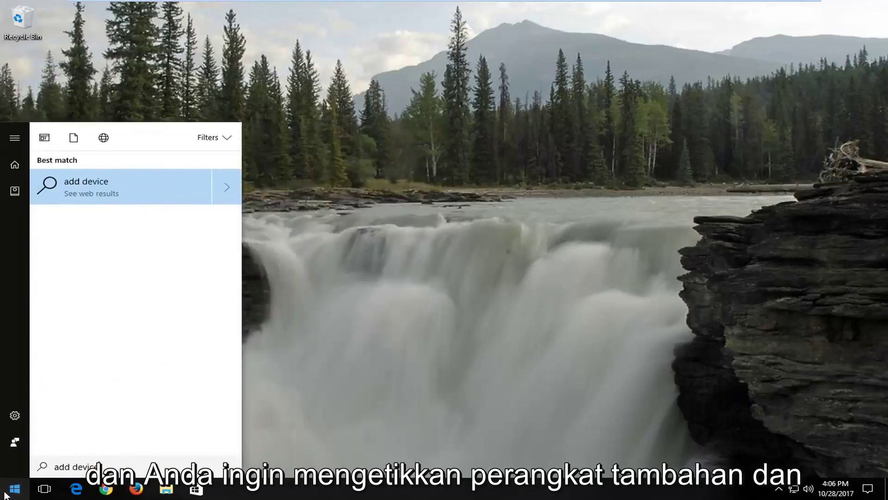
key(ctrl+a)
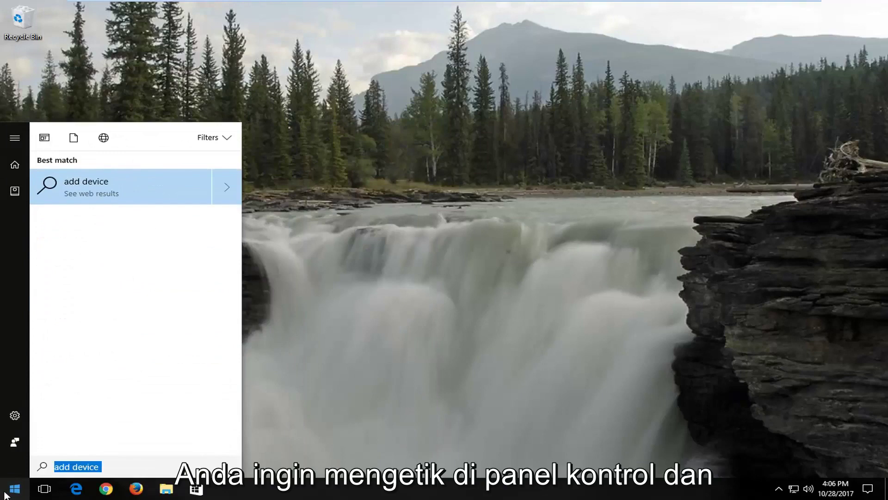
key(BackSpace)
text(c)
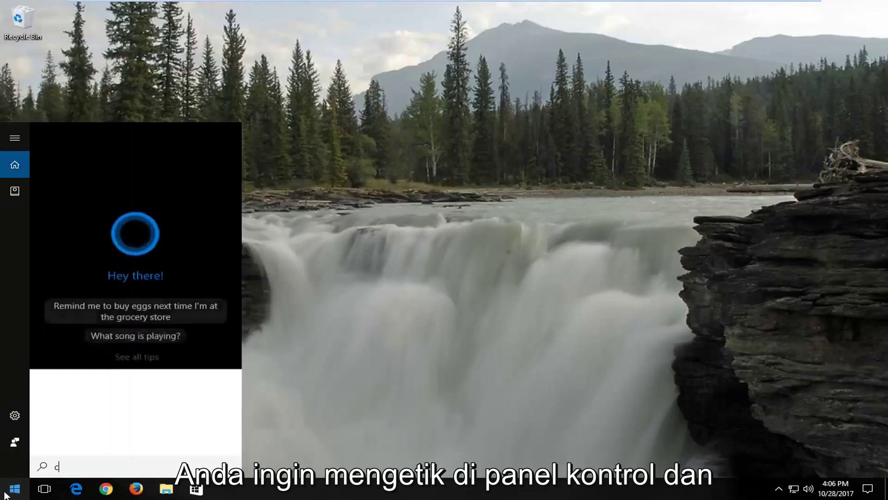
text(ontrol panel)
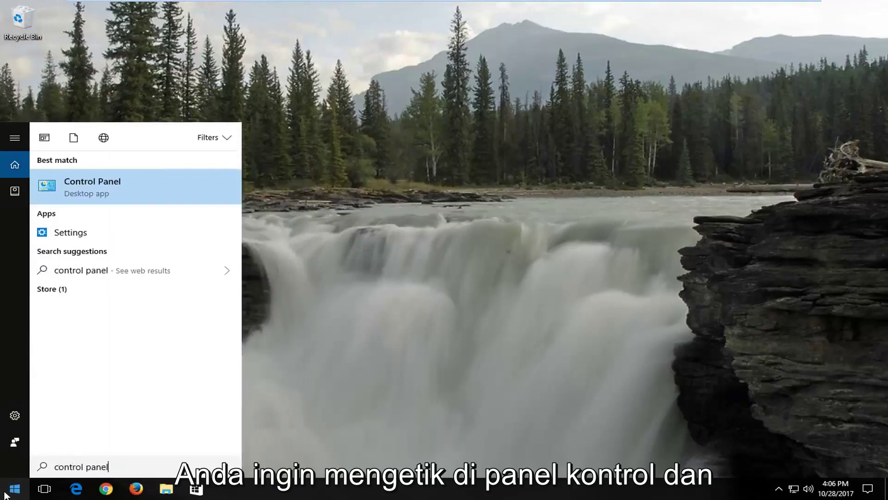
click(120, 187)
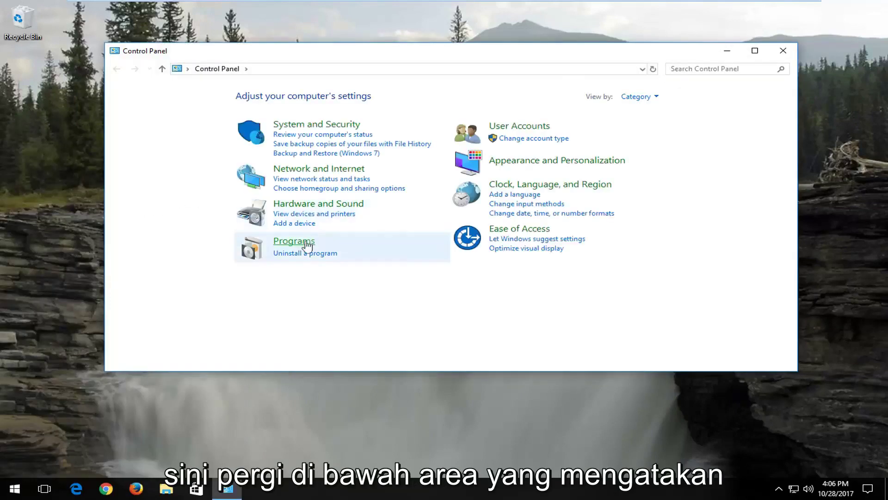
click(288, 225)
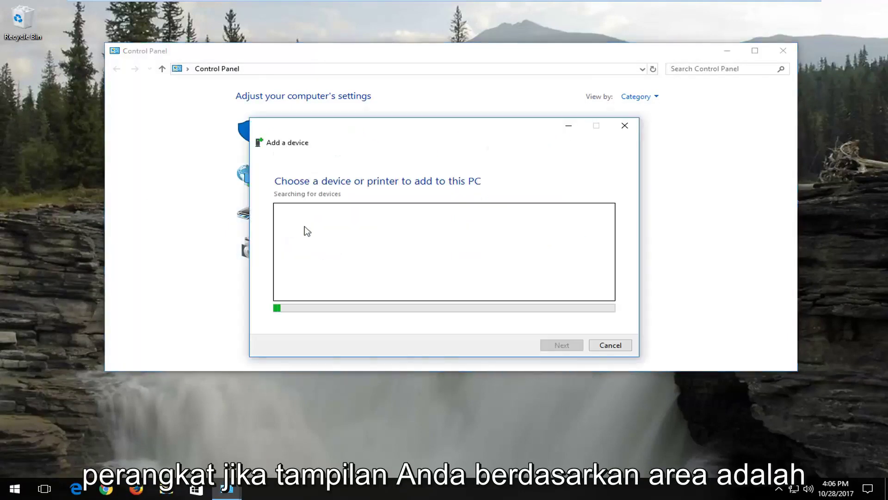
click(638, 96)
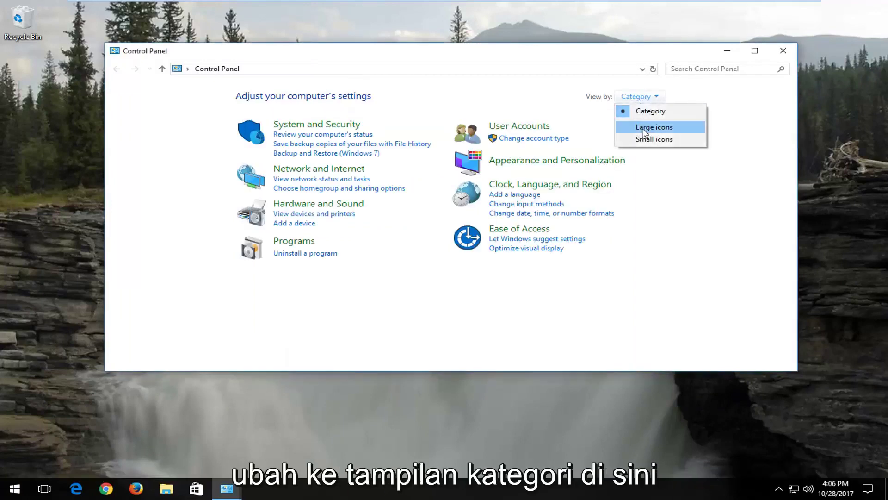
click(645, 112)
click(637, 97)
click(638, 126)
click(722, 96)
click(729, 111)
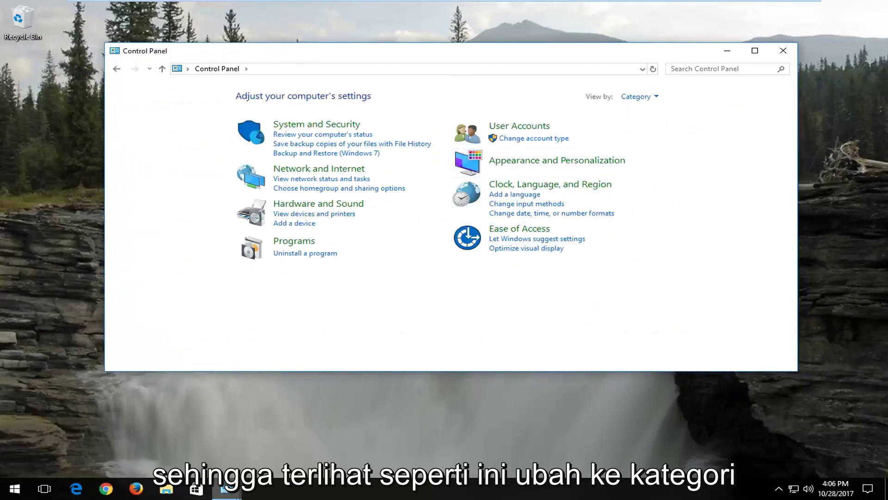
mouse_move(227, 488)
click(283, 444)
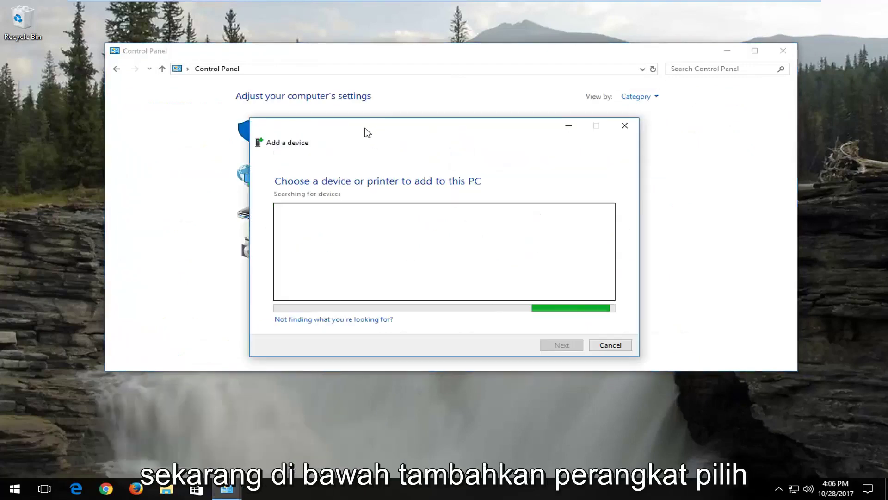
drag(365, 131, 351, 97)
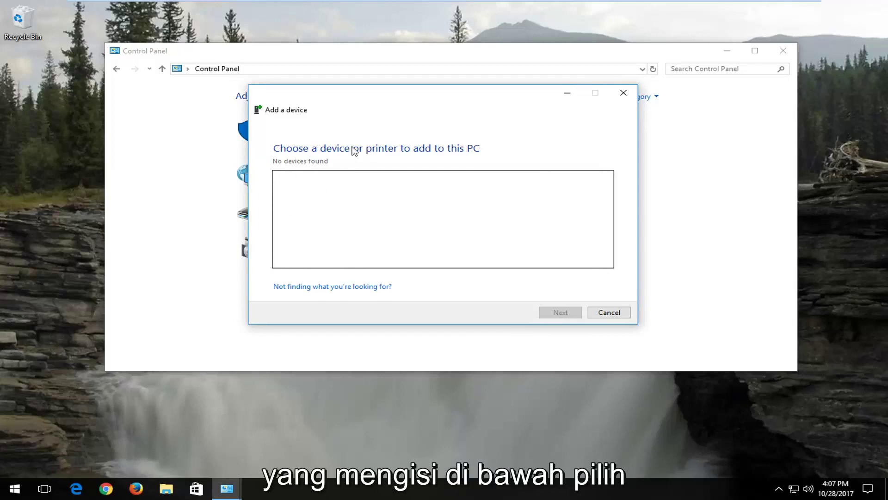
click(308, 287)
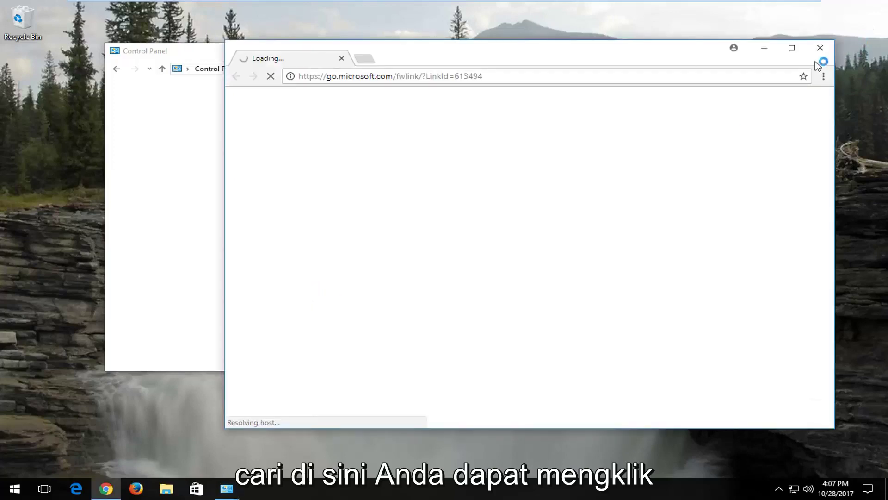
click(815, 46)
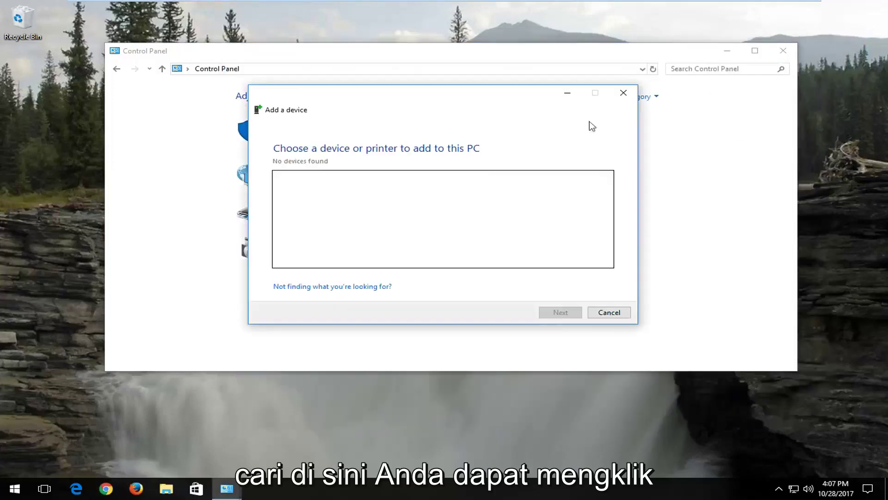
click(610, 312)
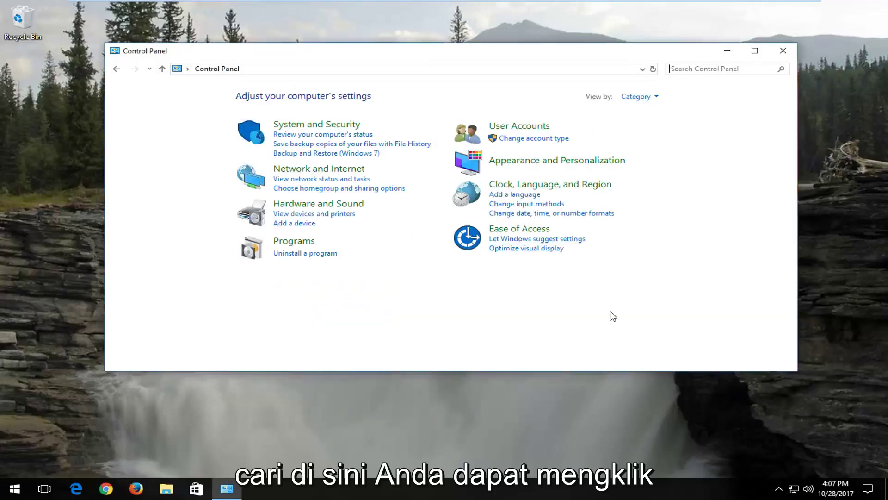
- From Hardware and Sound, run advanced printer setup and choose 'The printer that I want isn't listed'
click(310, 204)
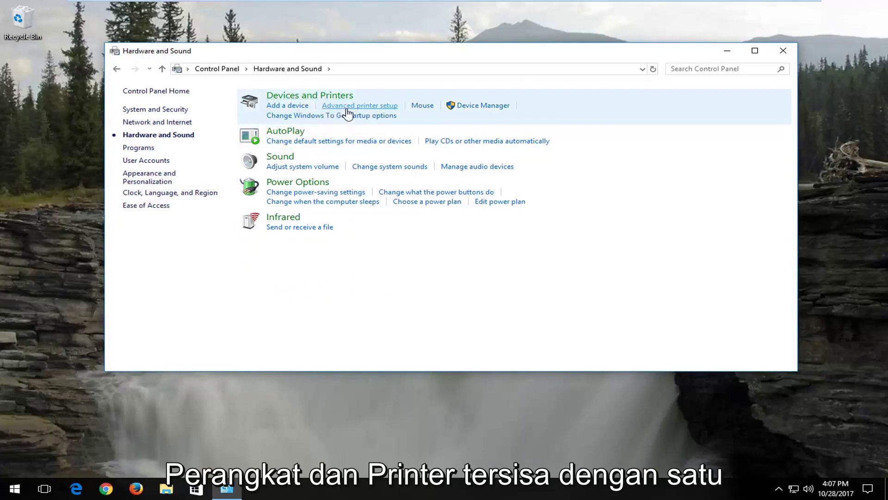
click(387, 106)
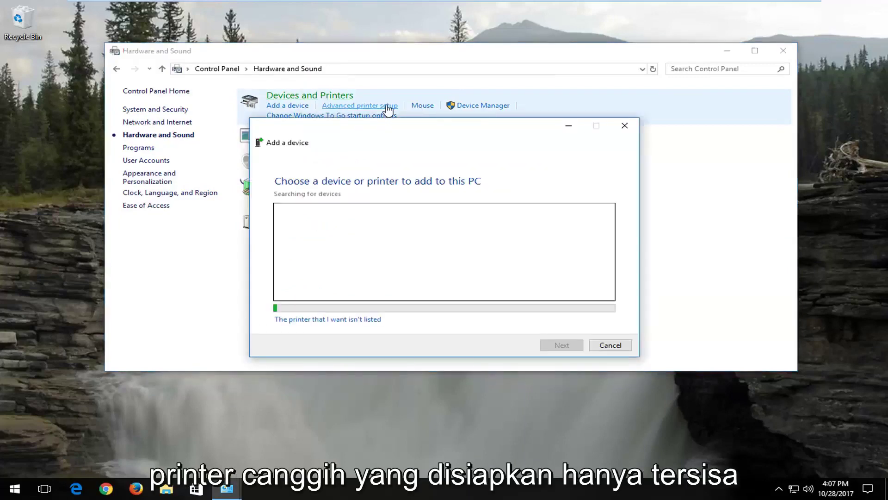
drag(368, 137, 364, 114)
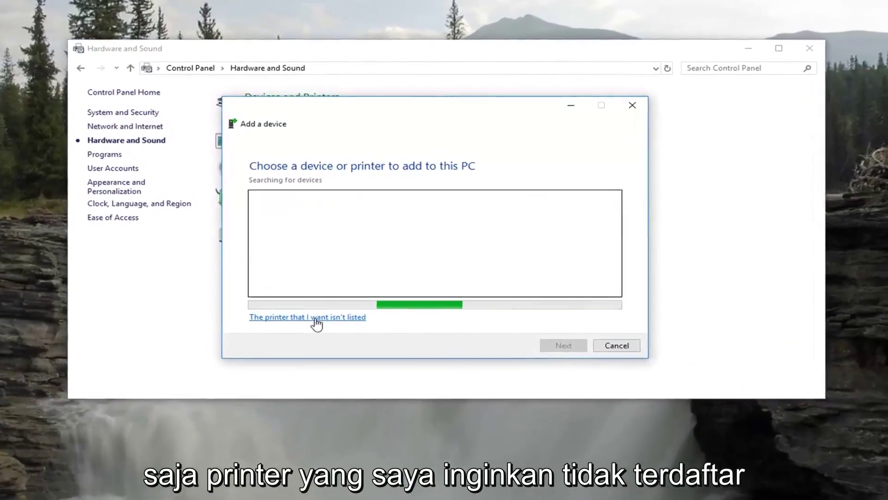
click(309, 313)
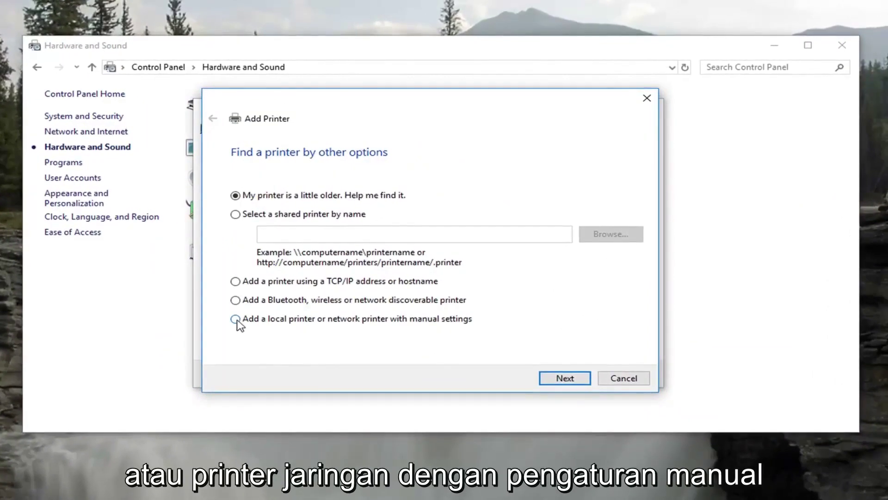
- Add a local printer with manual settings, keeping LPT1 as the printer port
click(560, 382)
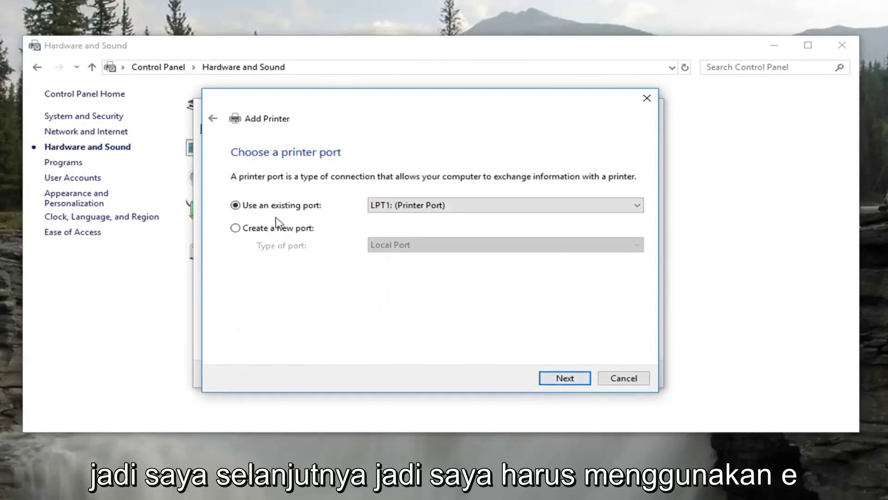
click(438, 208)
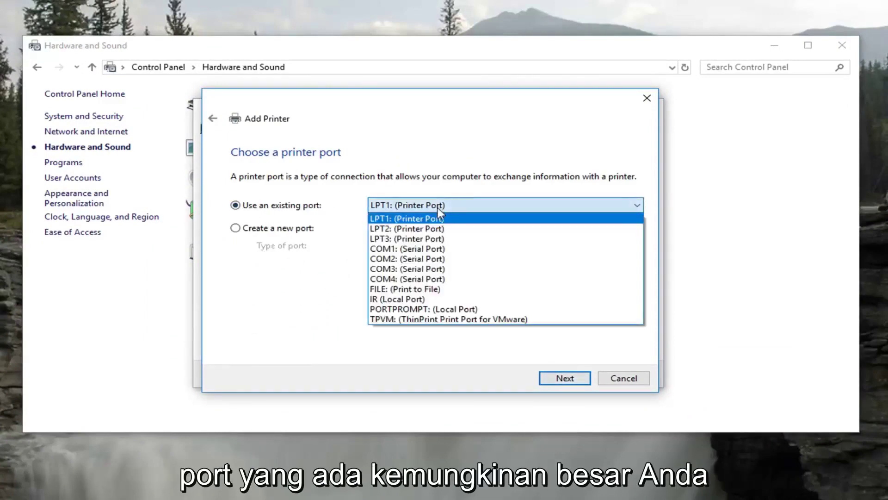
click(437, 211)
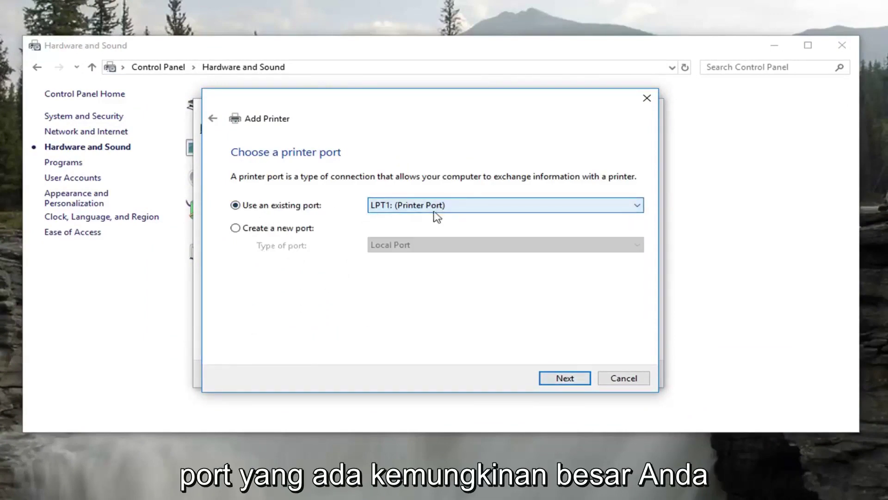
click(564, 379)
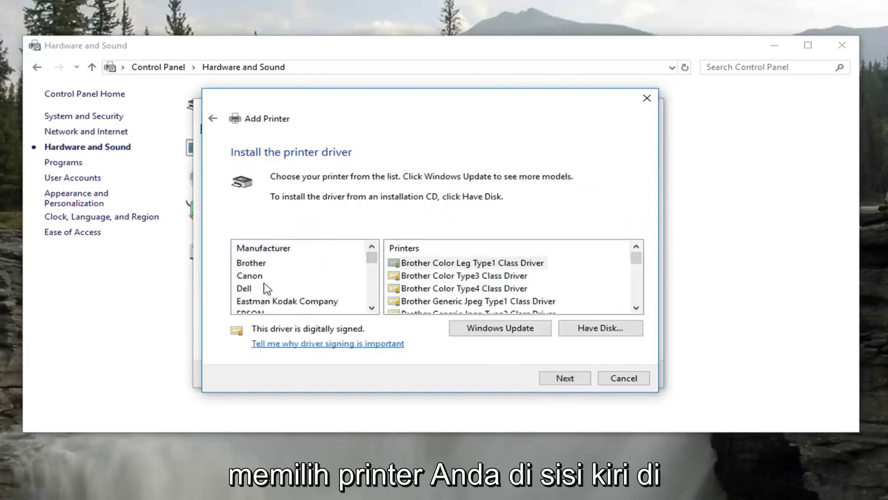
- Choose the Canon LBP8610/8620/8630 Class Driver and install it under the suggested name
drag(372, 257, 305, 273)
click(250, 277)
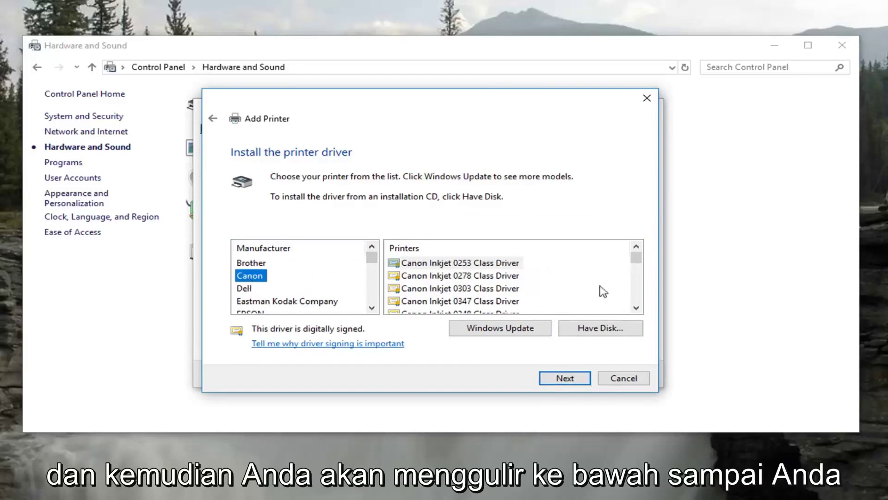
drag(642, 267, 636, 298)
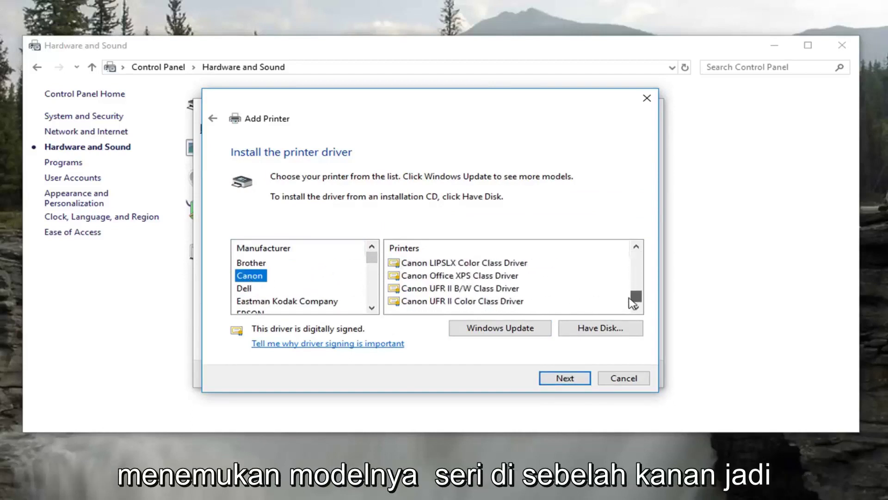
click(481, 272)
scroll(500, 278, up, 2)
click(476, 276)
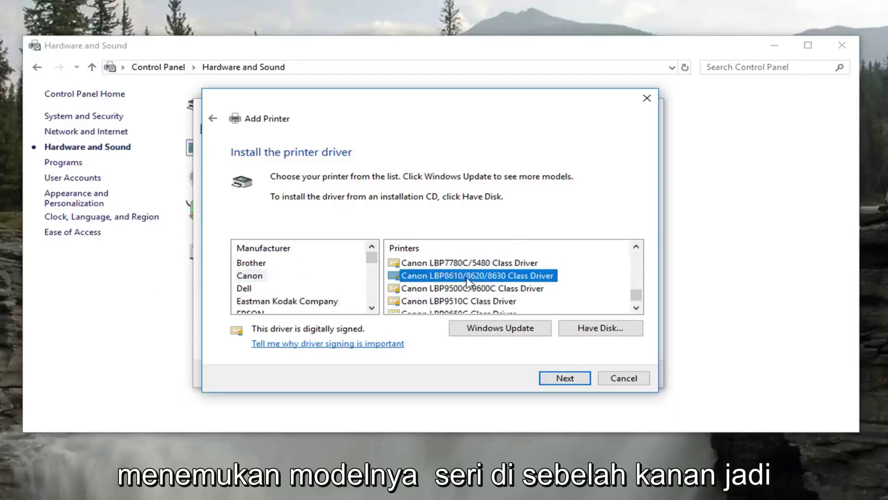
scroll(477, 280, up, 1)
scroll(477, 281, down, 1)
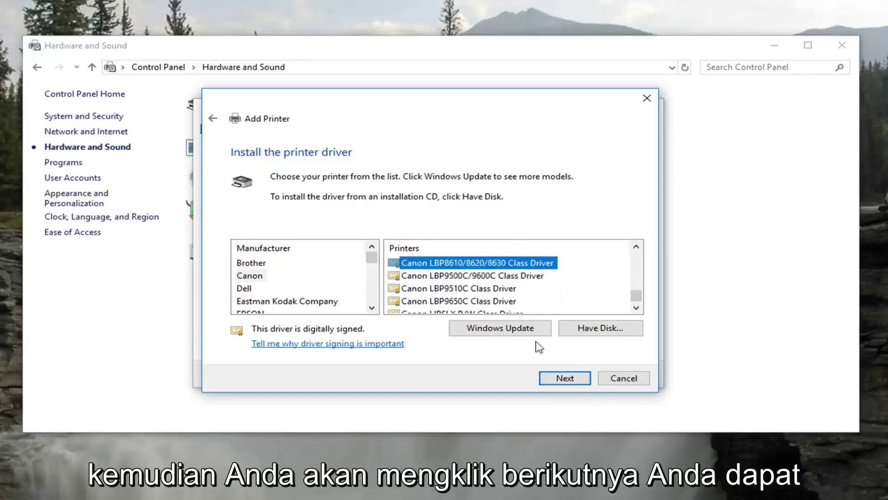
click(553, 380)
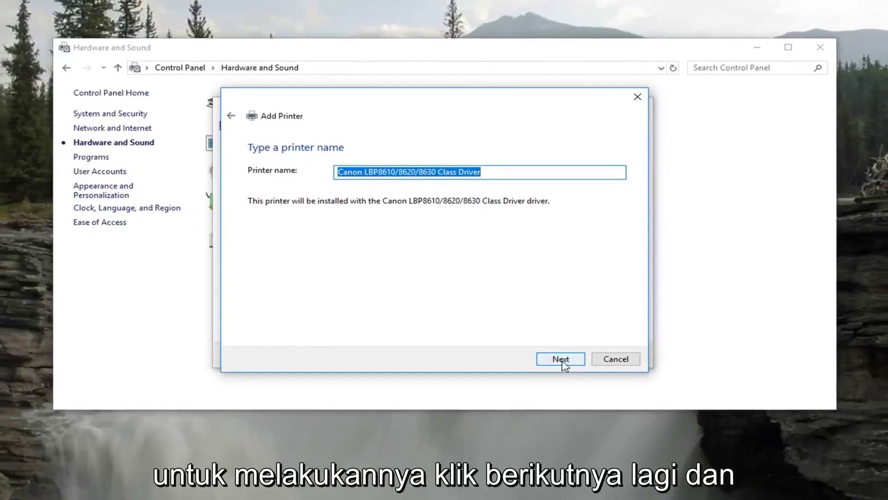
click(565, 371)
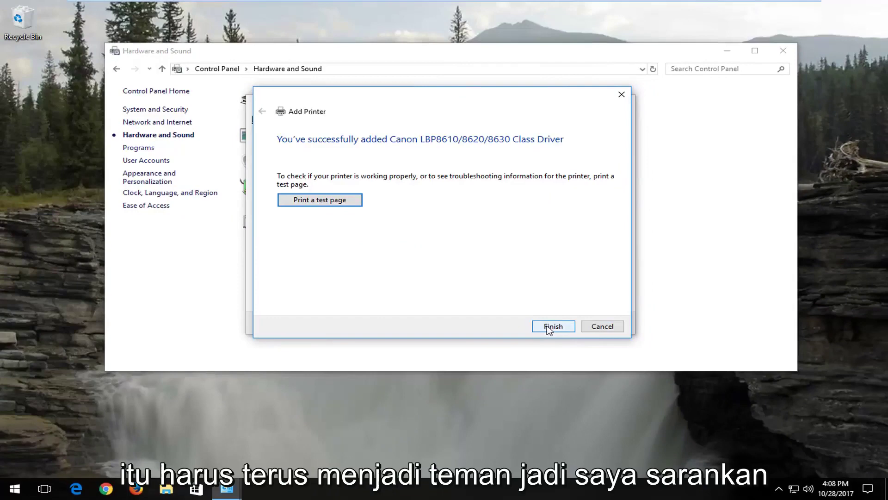
- Finish the Add Printer wizard and close the Hardware and Sound window
click(551, 326)
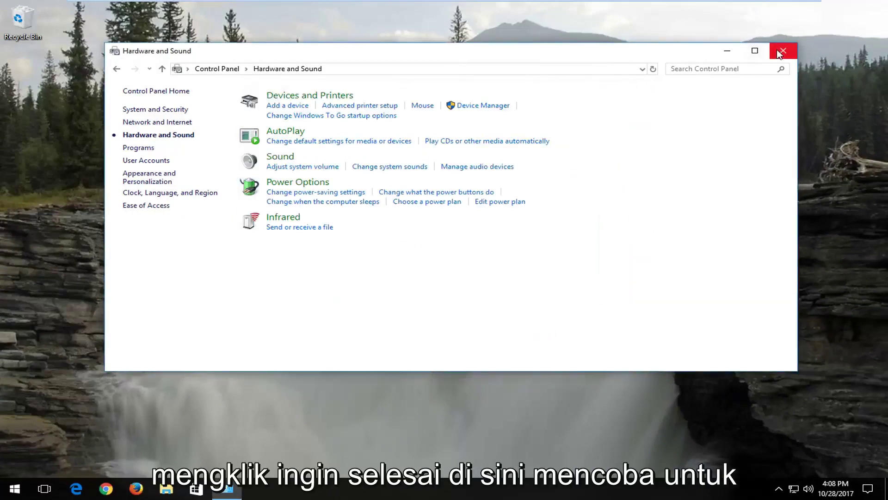
click(782, 52)
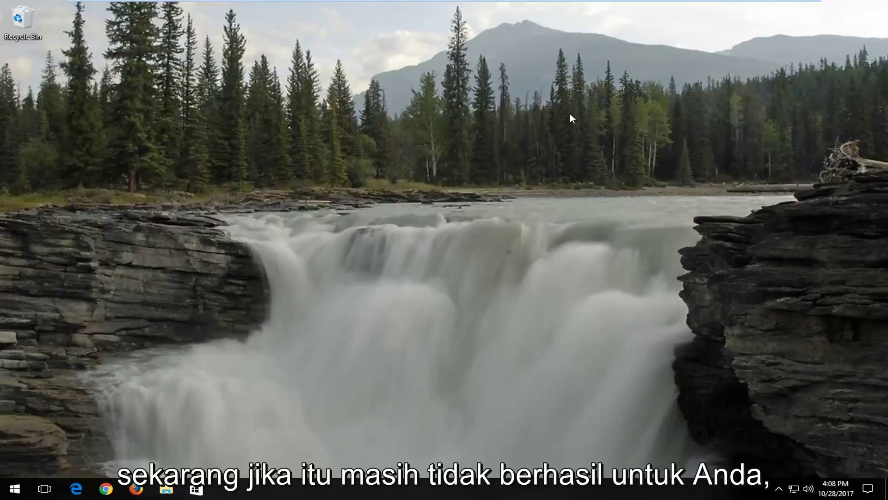
- Google 'canon pixma mg3620' in Chrome and open the Canon USA support page, maximized
click(107, 488)
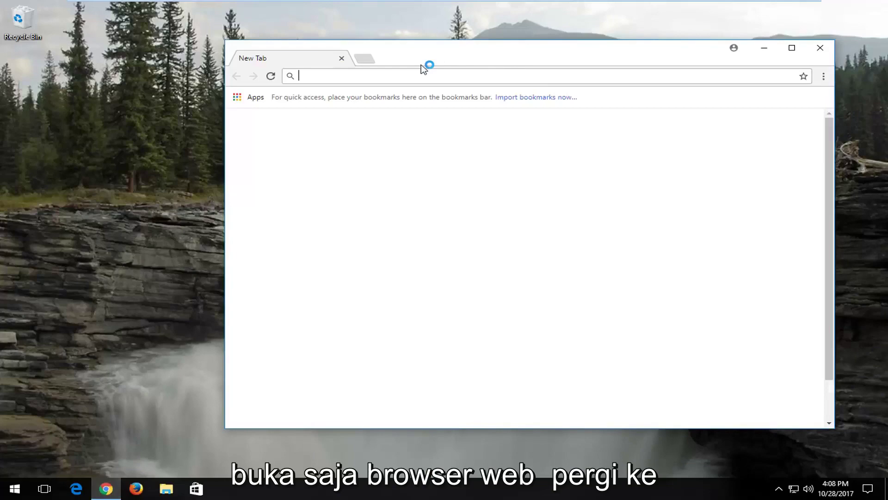
text(google.com)
key(Return)
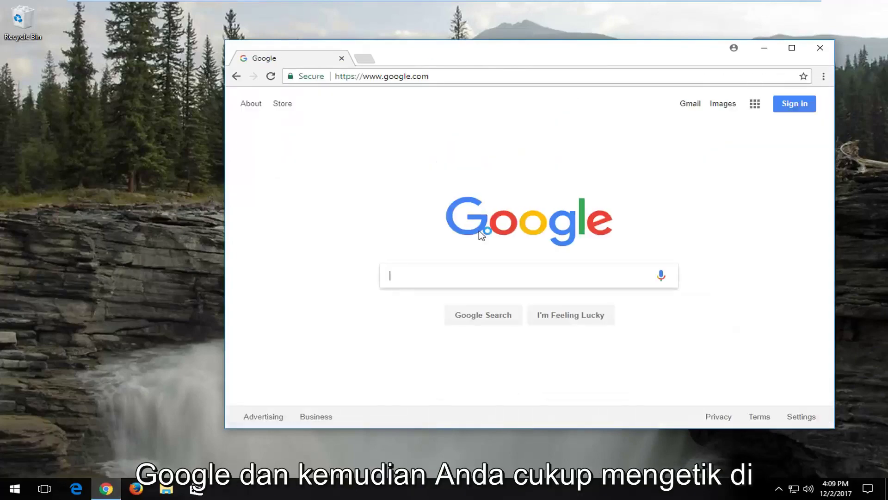
text(canon p)
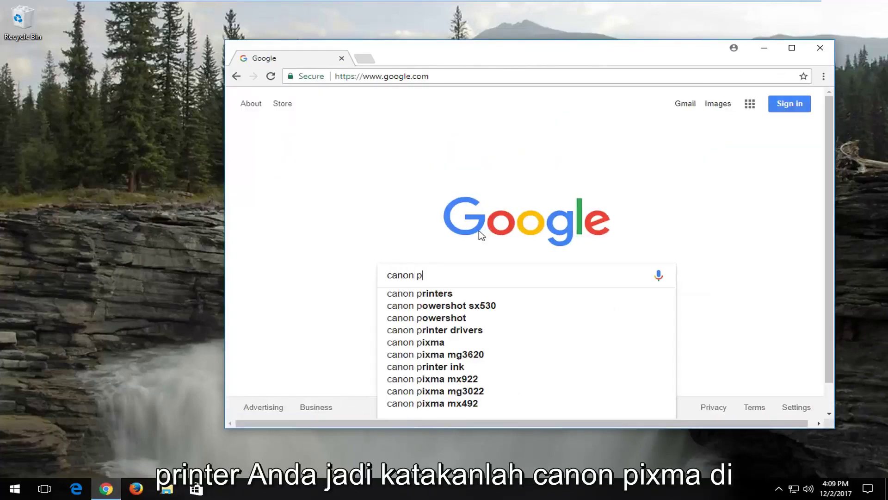
text(ixma)
key(Down)
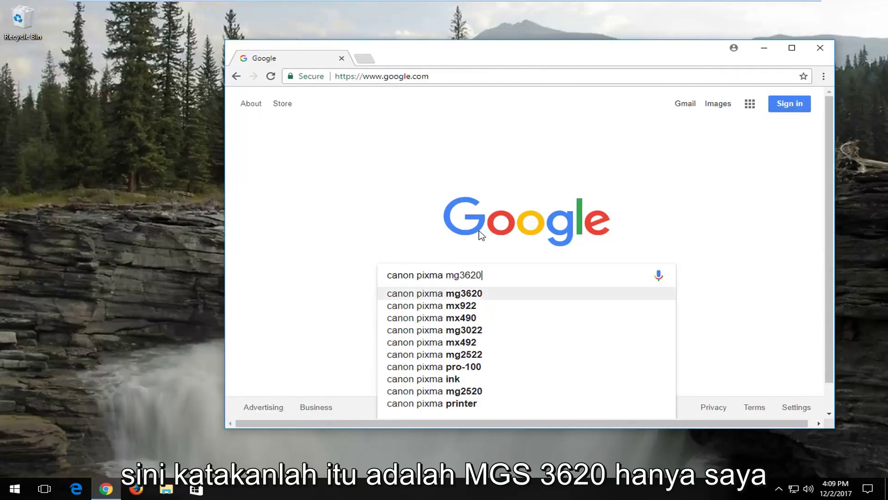
key(Return)
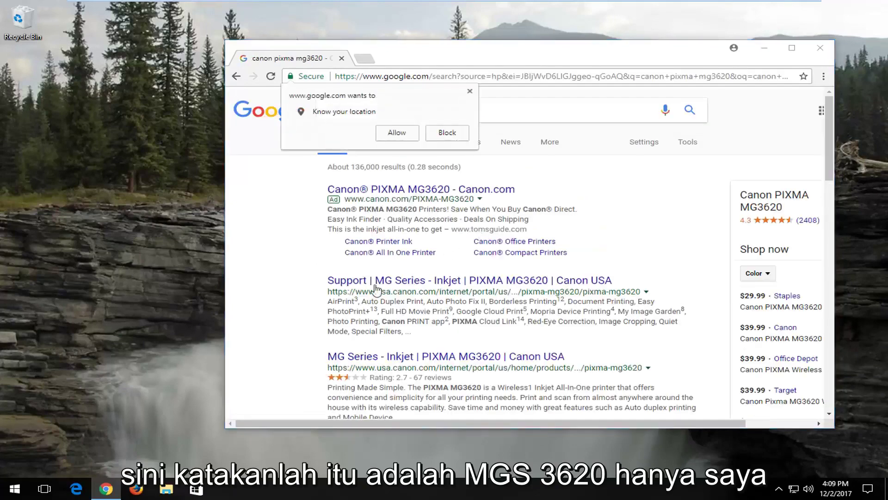
click(470, 91)
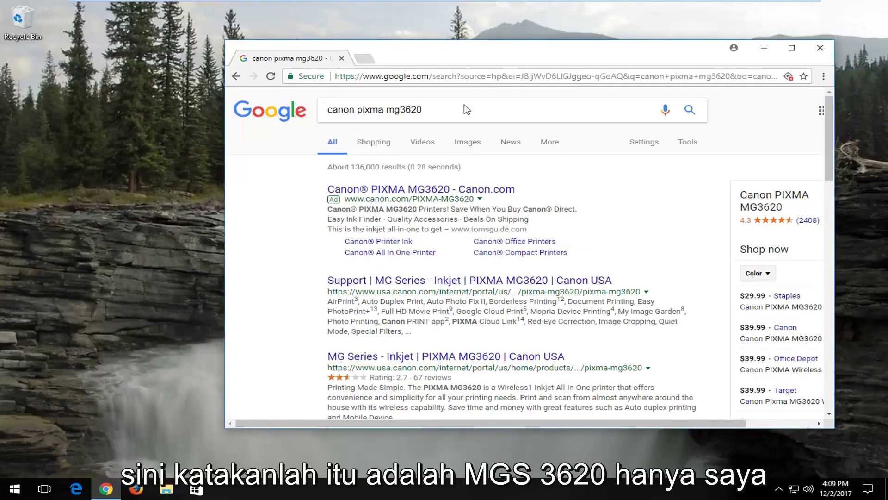
click(366, 284)
click(792, 48)
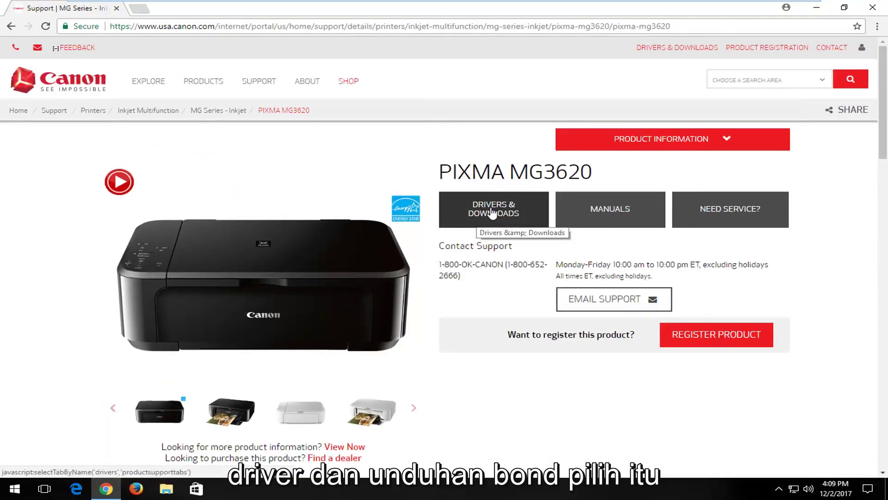
- Under Drivers & Downloads, download the recommended MG3600 series Full Driver & Software Package (win-mg3600-1_0-jucd.exe)
click(495, 213)
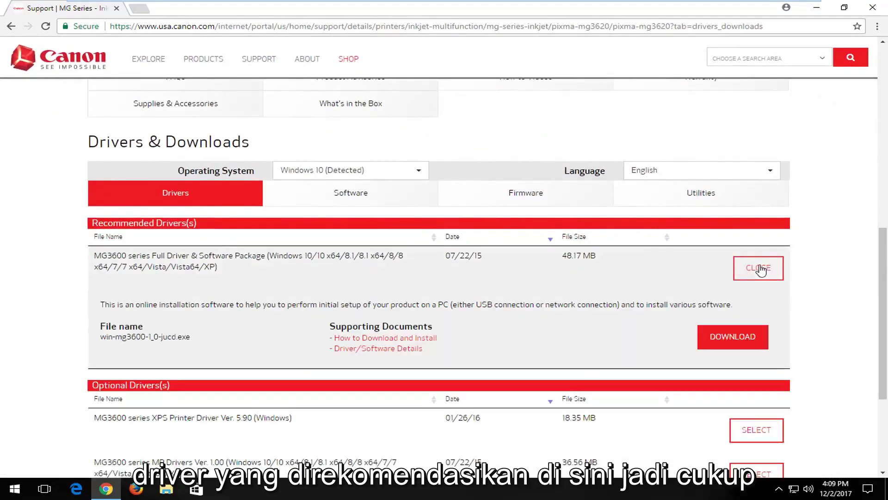
click(733, 336)
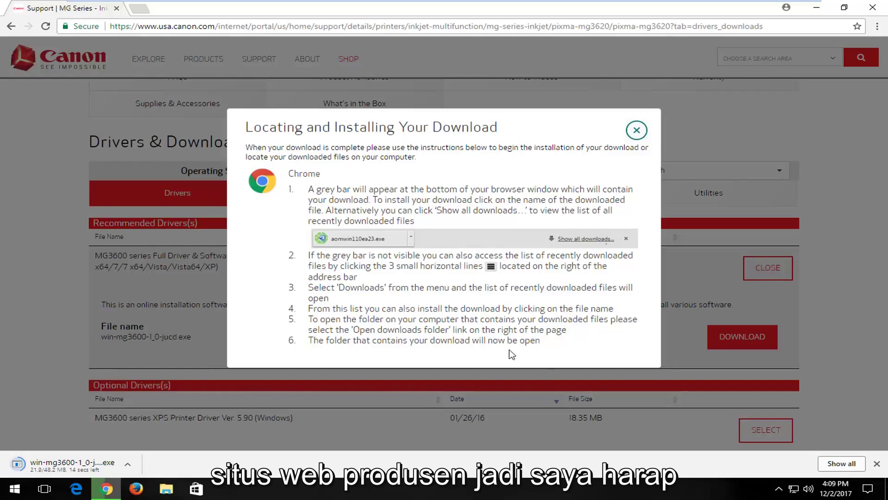
- Quit Chrome, cancelling the download still in progress
click(864, 10)
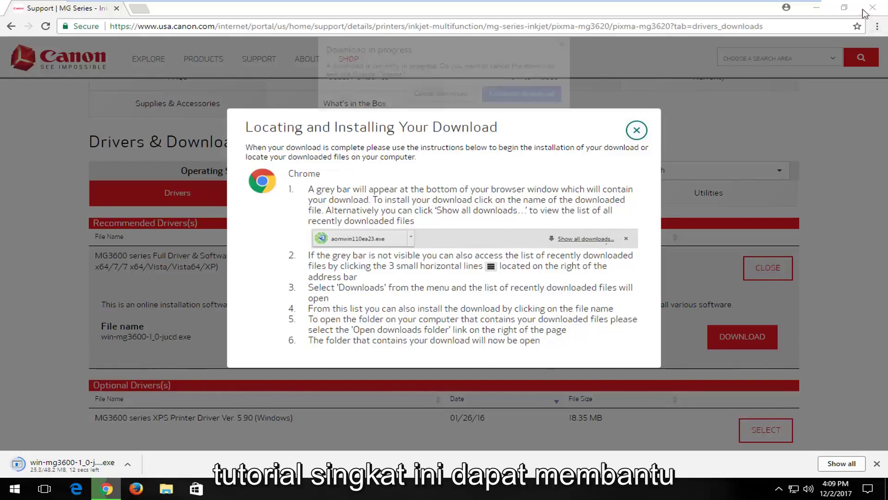
click(446, 95)
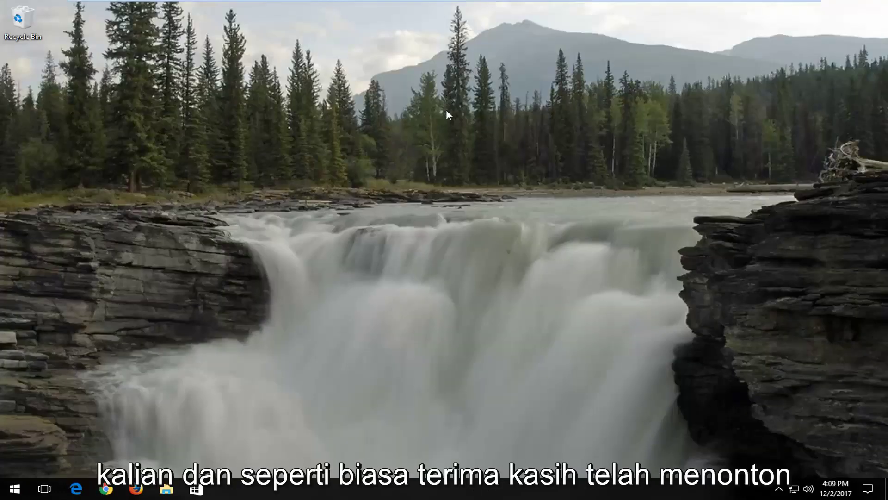